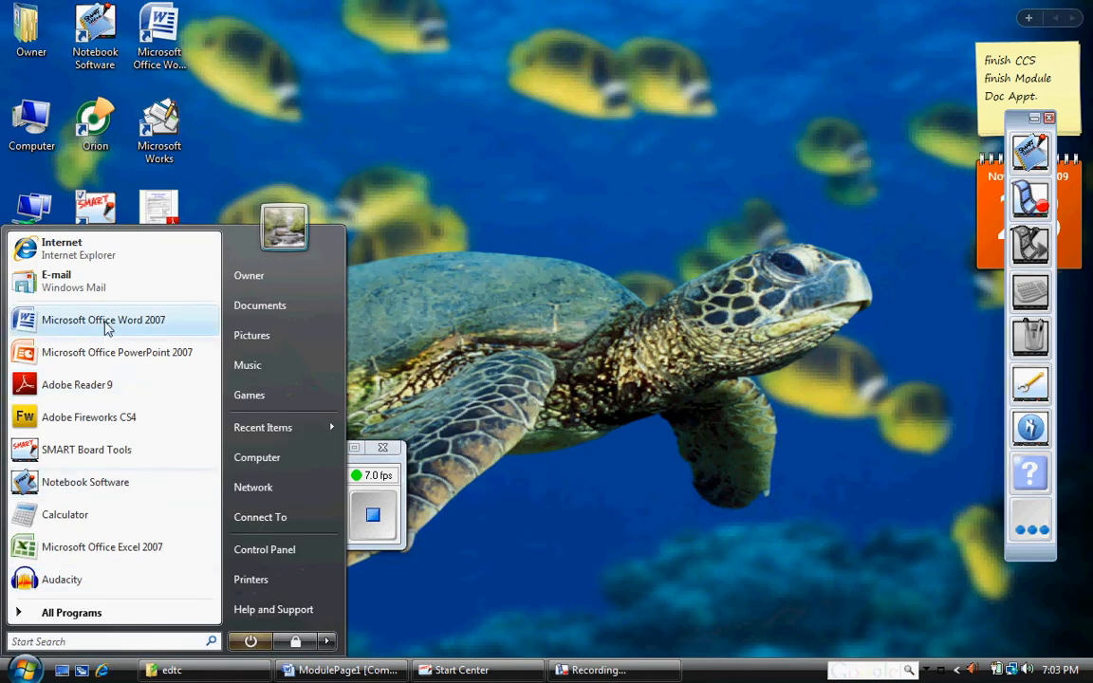
- Open a blank Microsoft Office Word 2007 document in a maximized window and paste the copied e-learning quotation into it
click(106, 326)
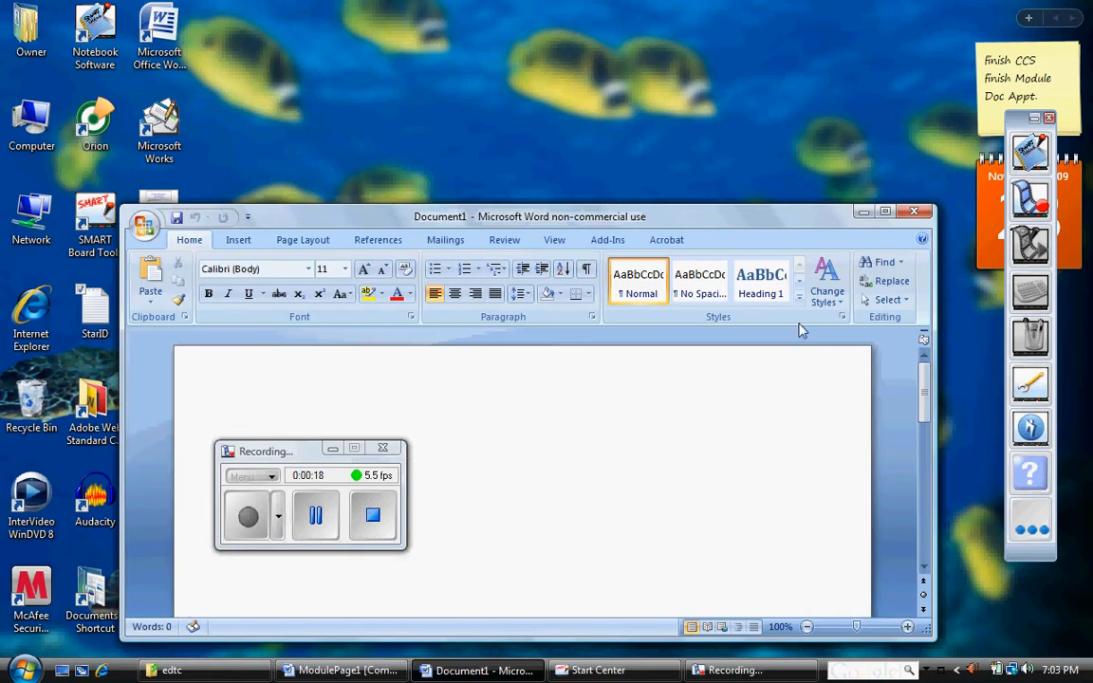
click(885, 212)
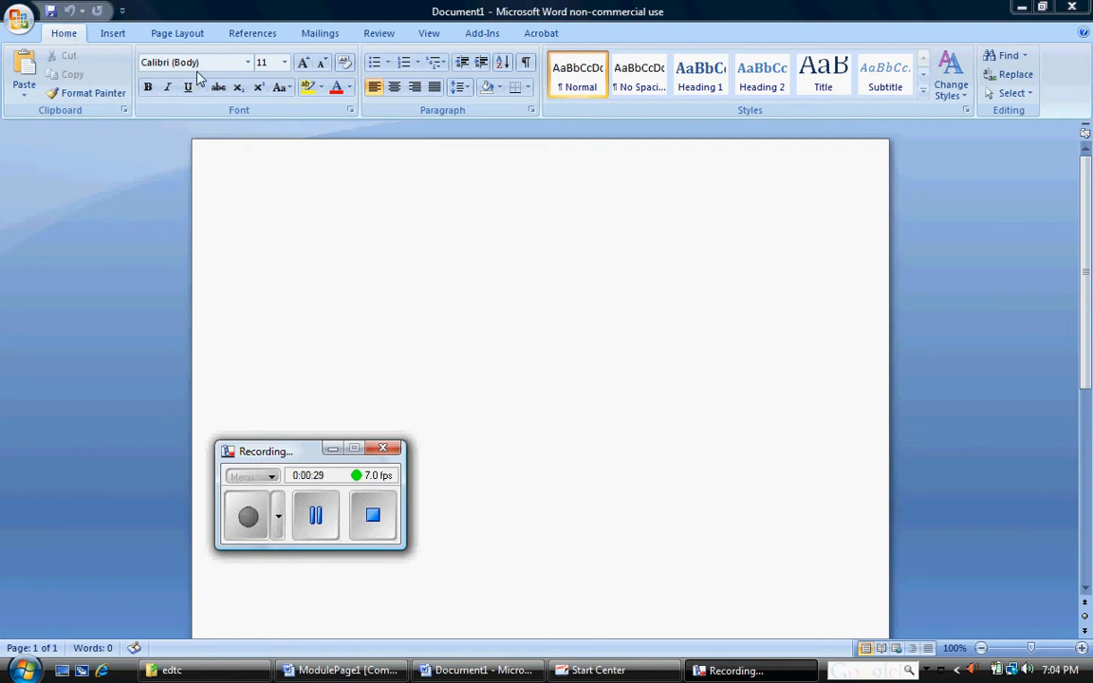
click(318, 206)
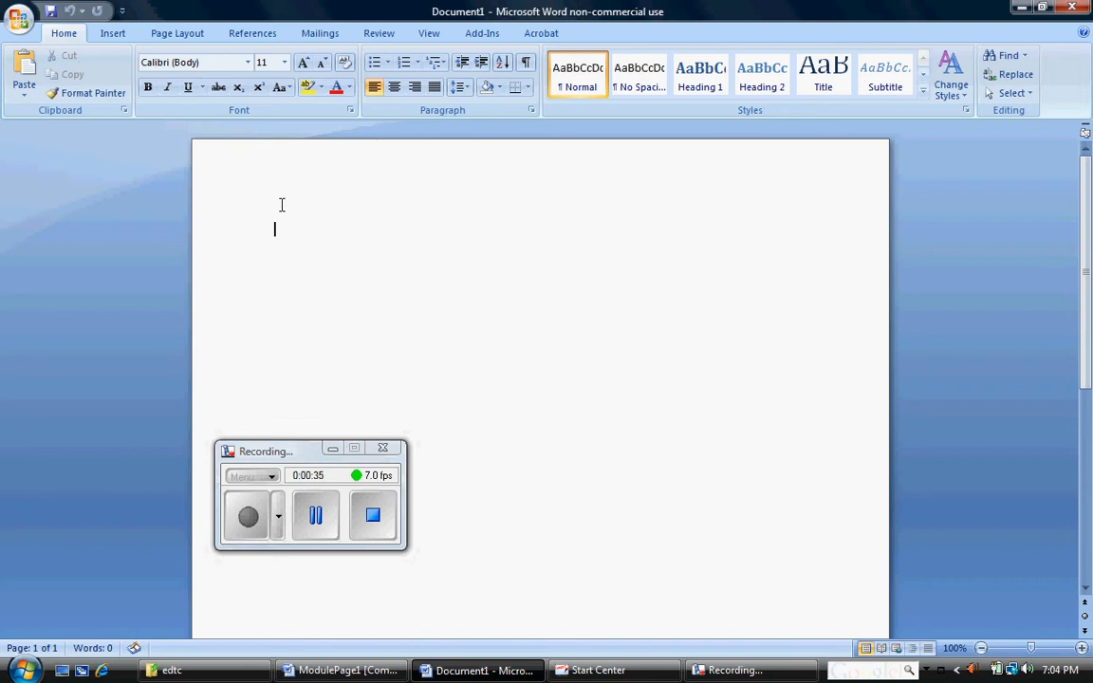
right_click(312, 275)
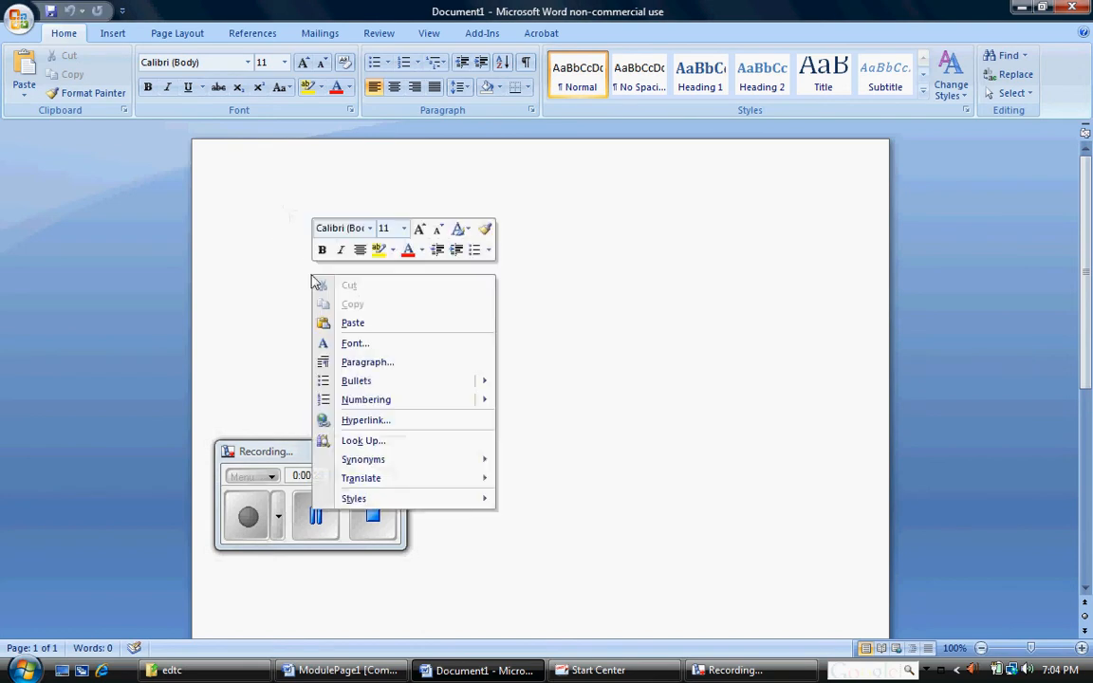
click(378, 332)
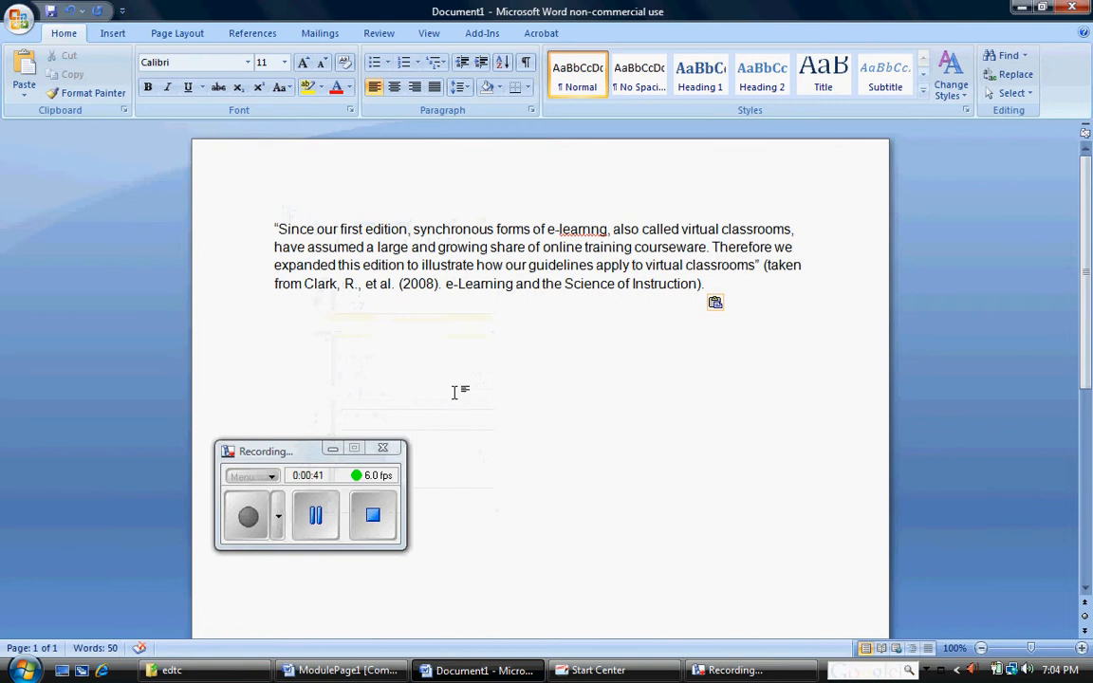
click(251, 525)
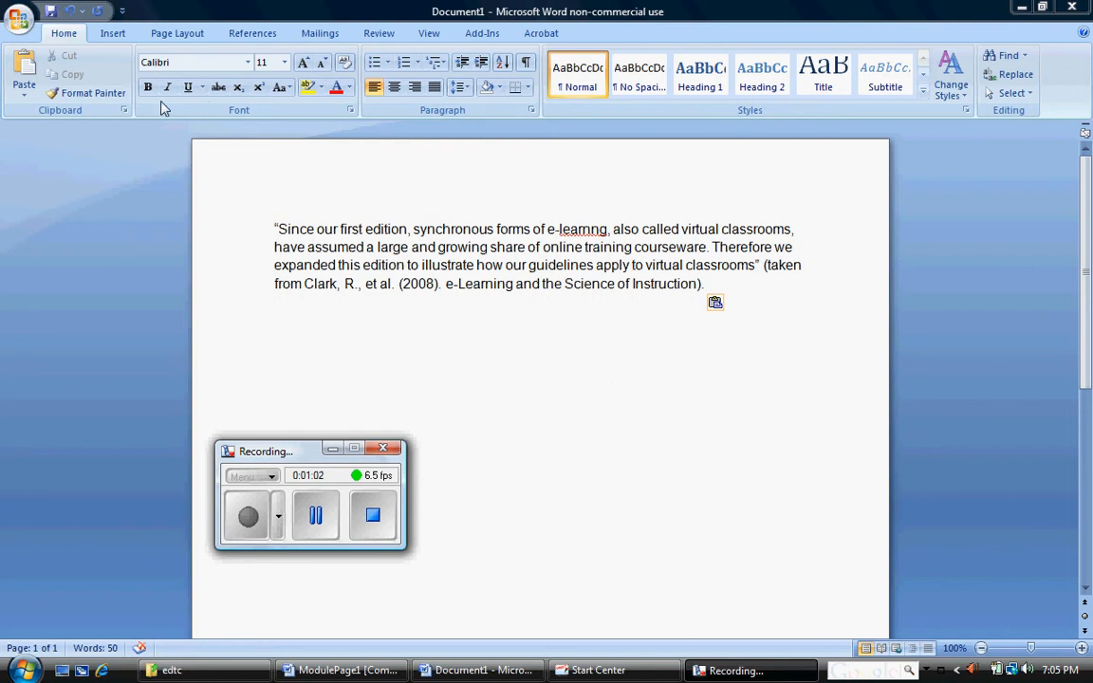
- Format the opening word "Since" in the quotation as bold, italic and underlined
click(279, 231)
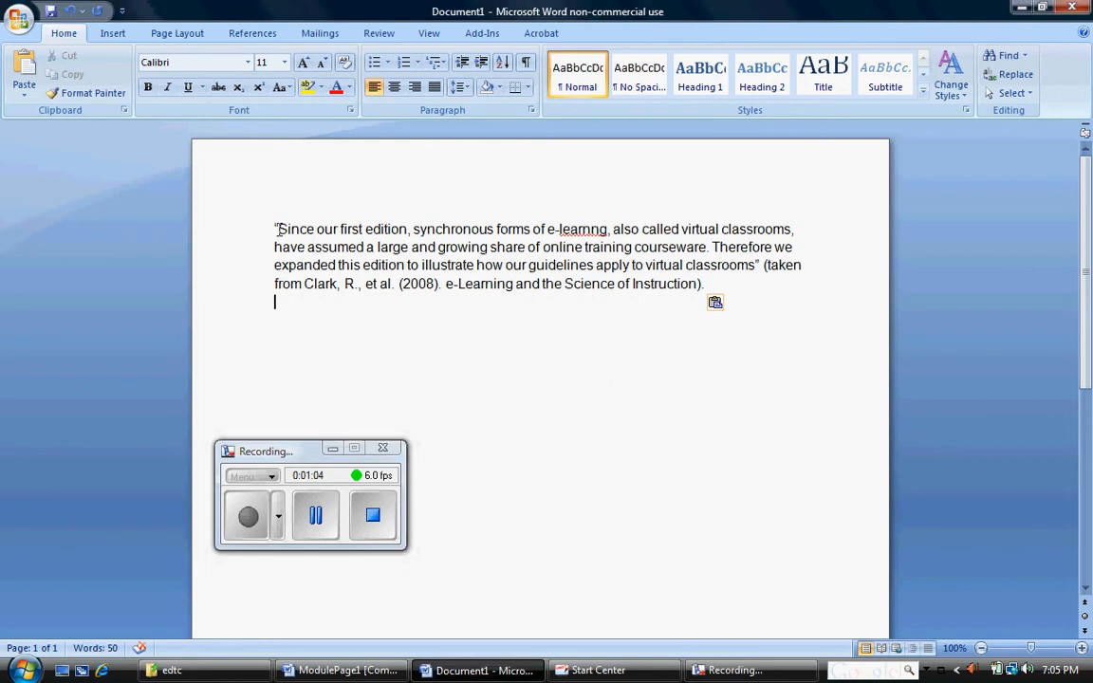
drag(278, 231, 314, 230)
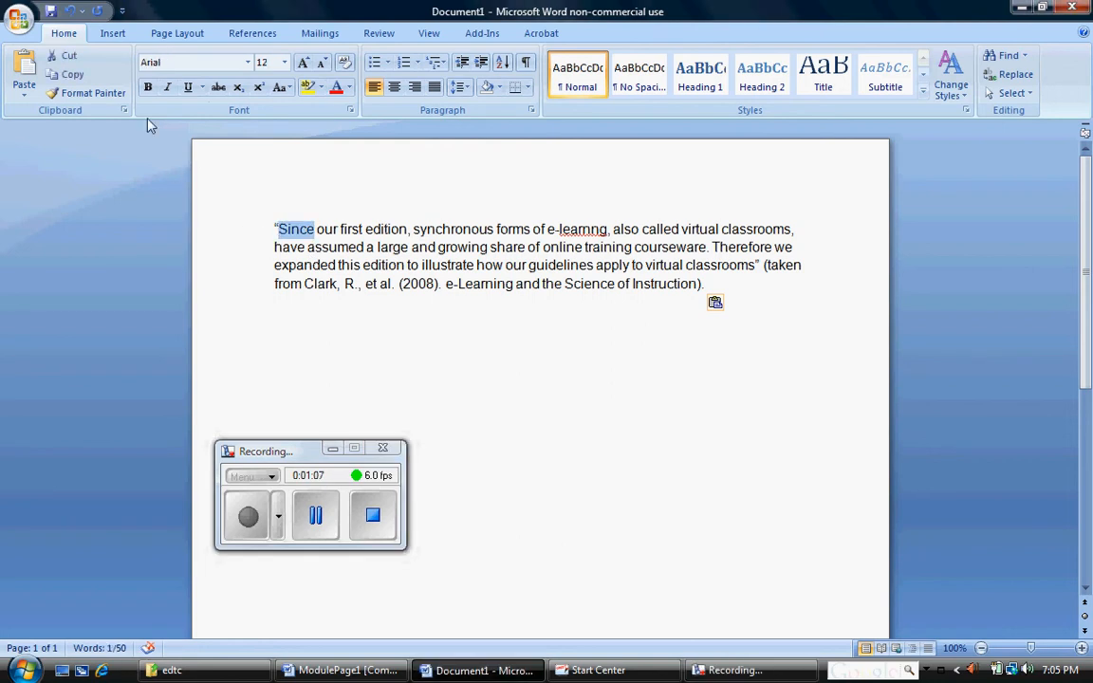
click(148, 88)
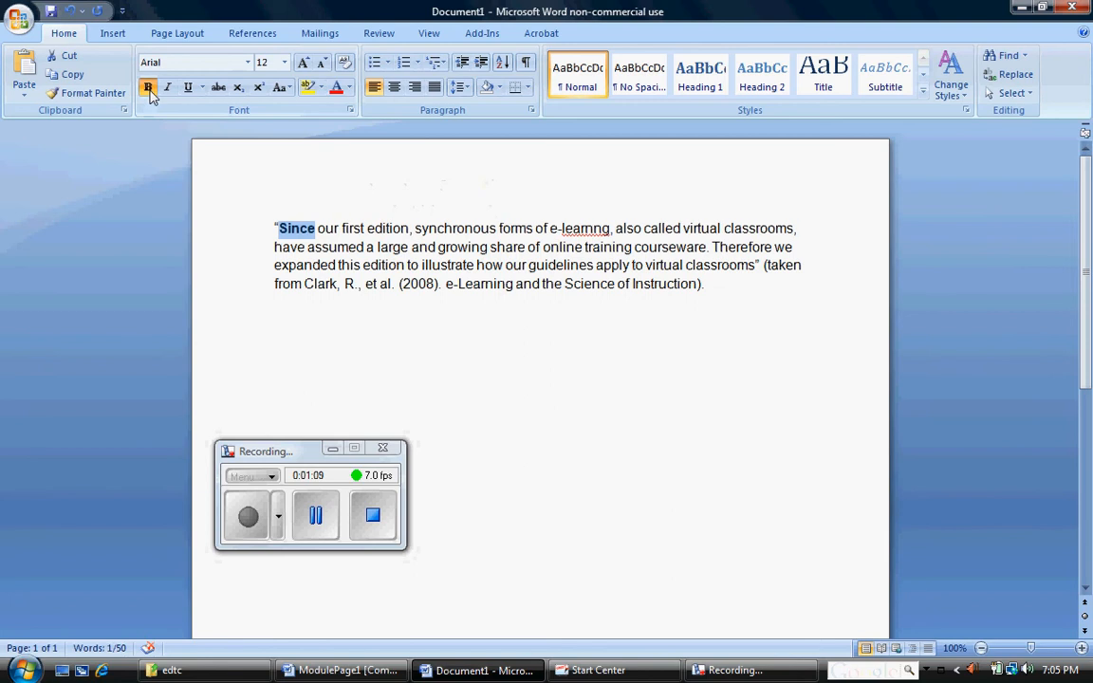
click(167, 89)
click(187, 87)
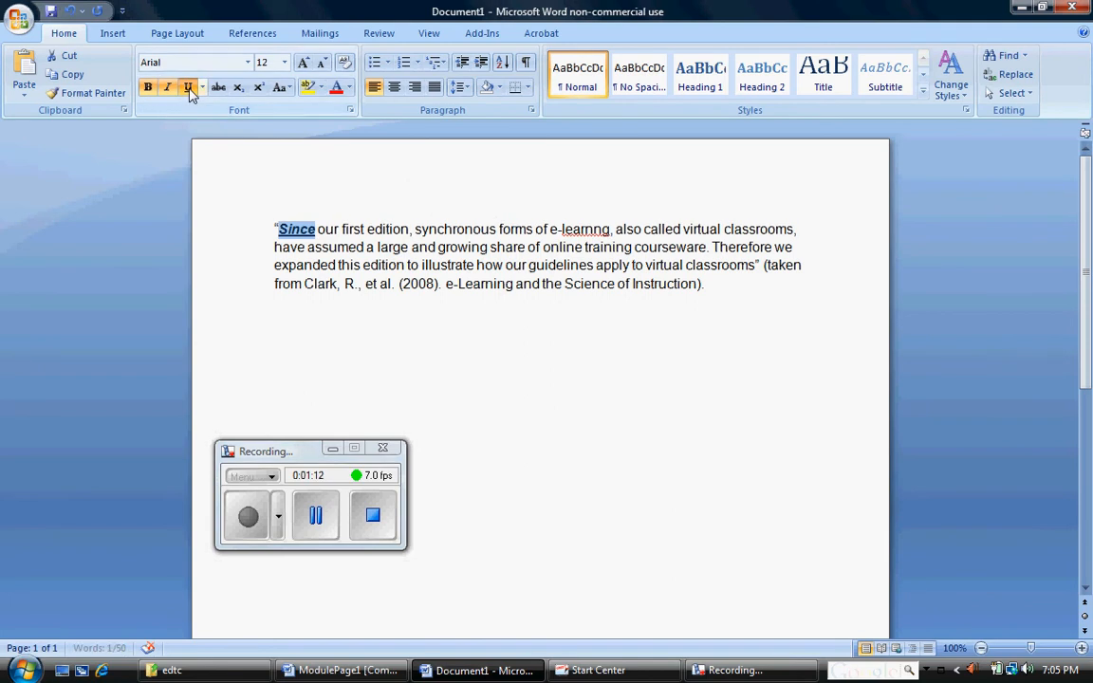
click(291, 248)
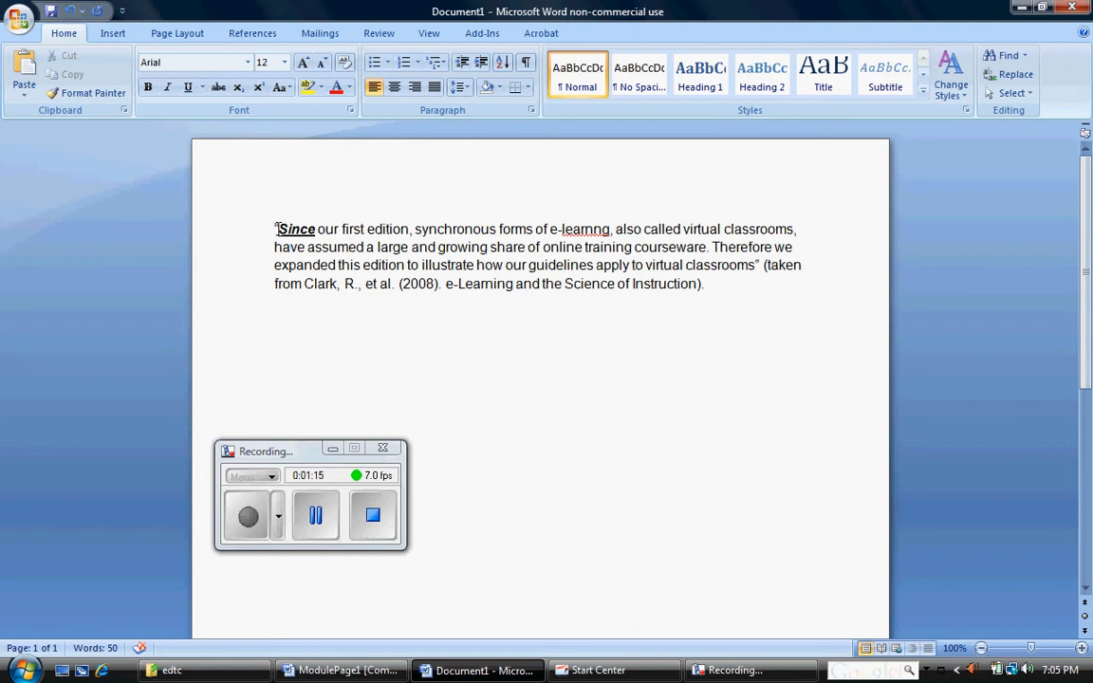
- Undo the underline, italic and bold formatting applied to the word "Since"
double_click(291, 228)
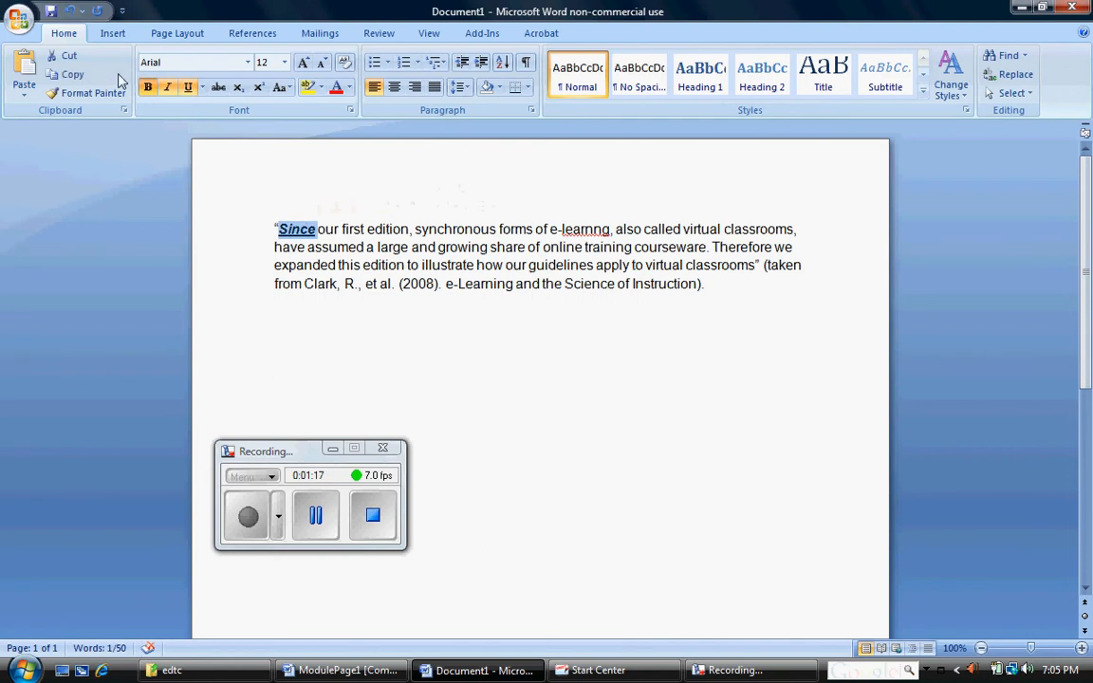
click(70, 14)
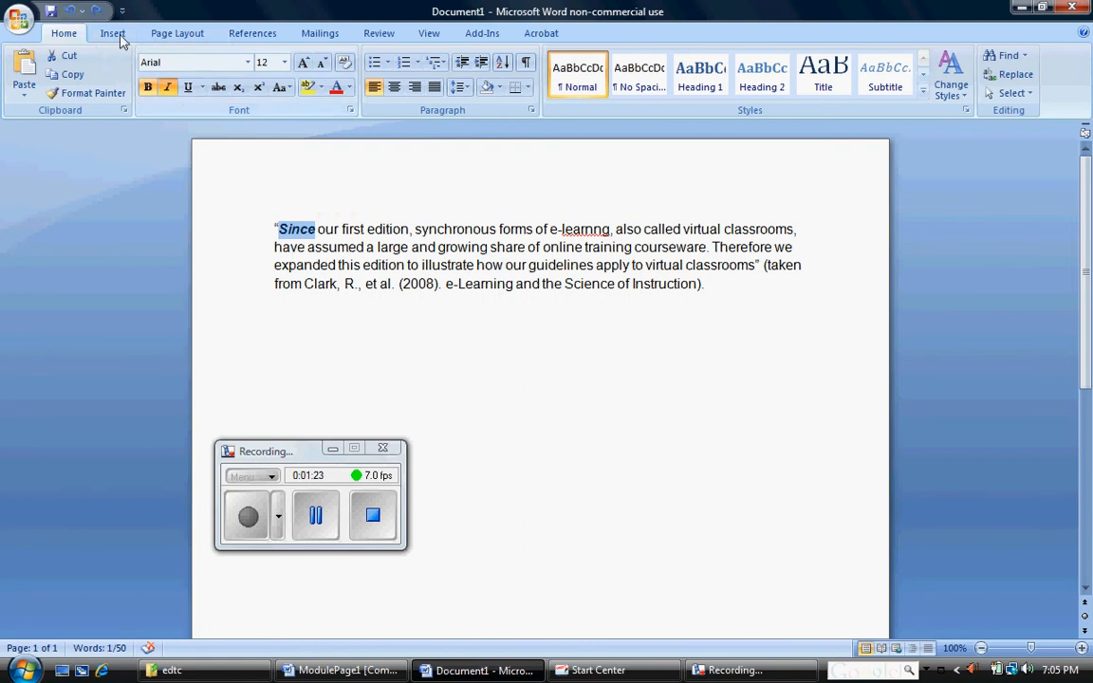
click(70, 13)
click(69, 13)
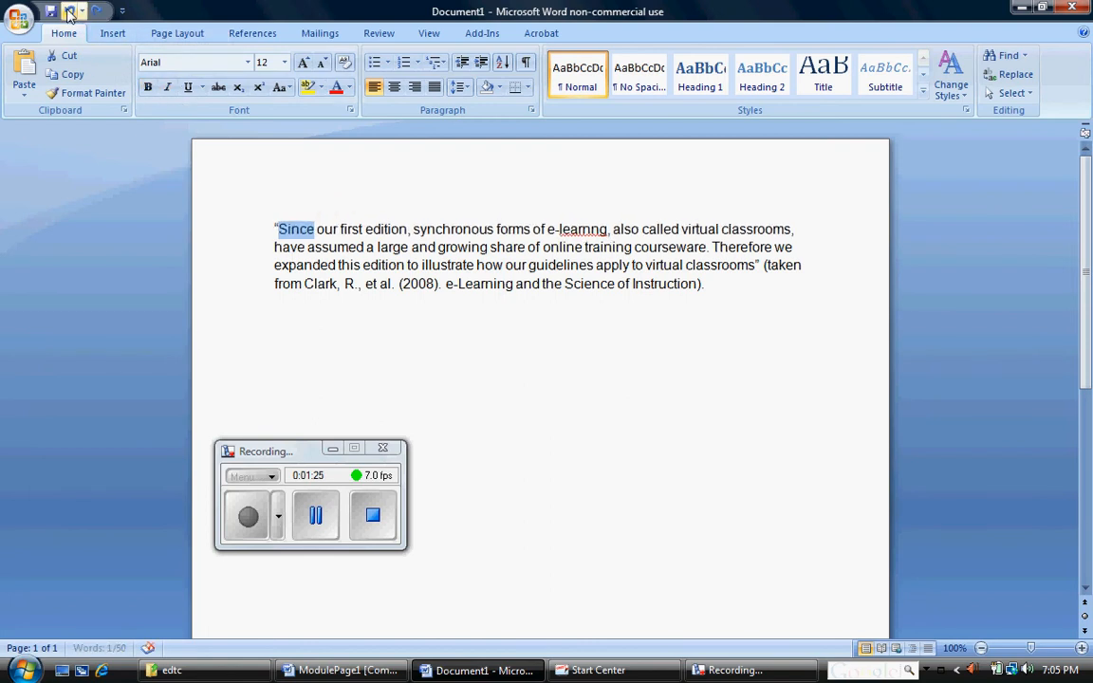
click(305, 284)
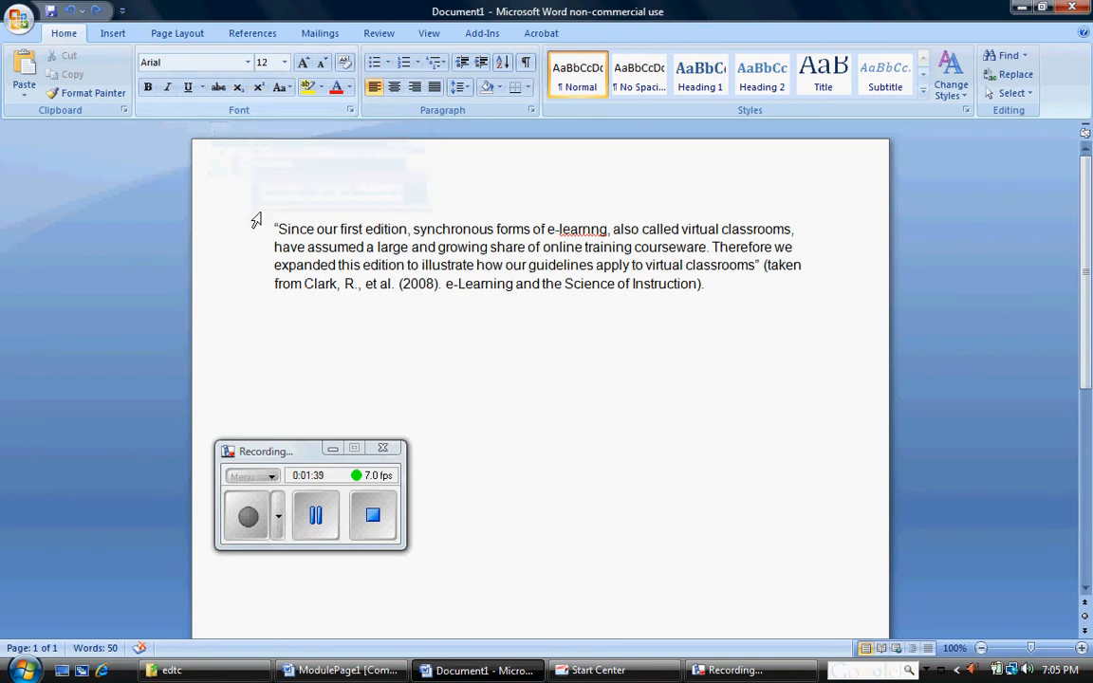
- Apply strikethrough to the phrase "Since our first edition" at the start of the quotation
drag(277, 229, 366, 207)
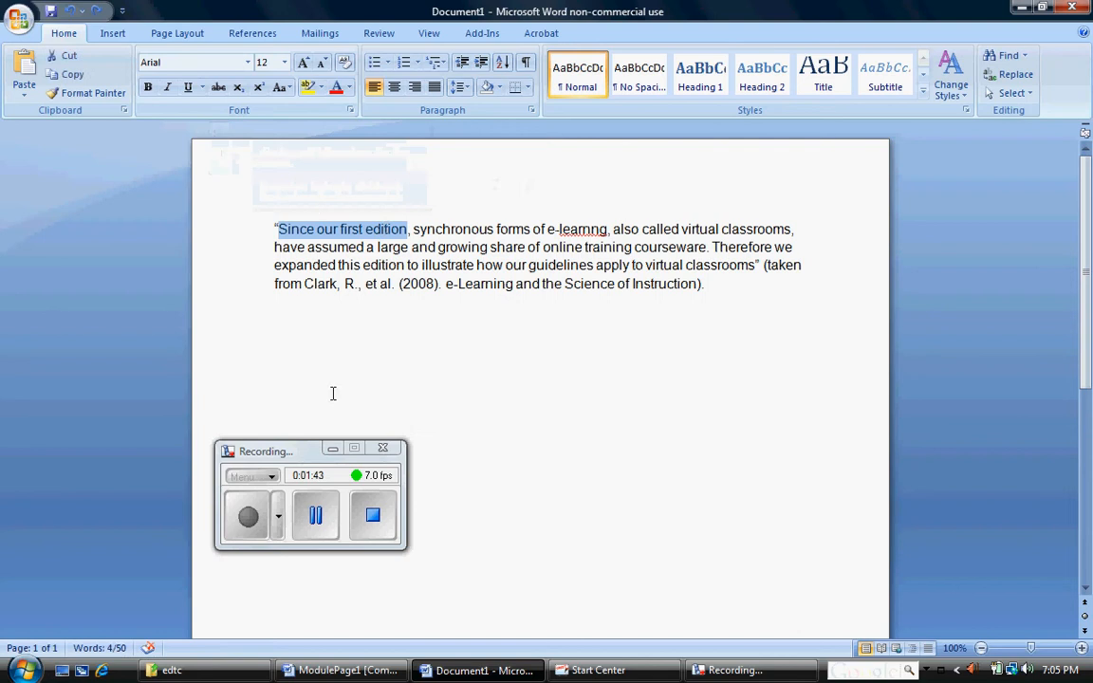
click(220, 95)
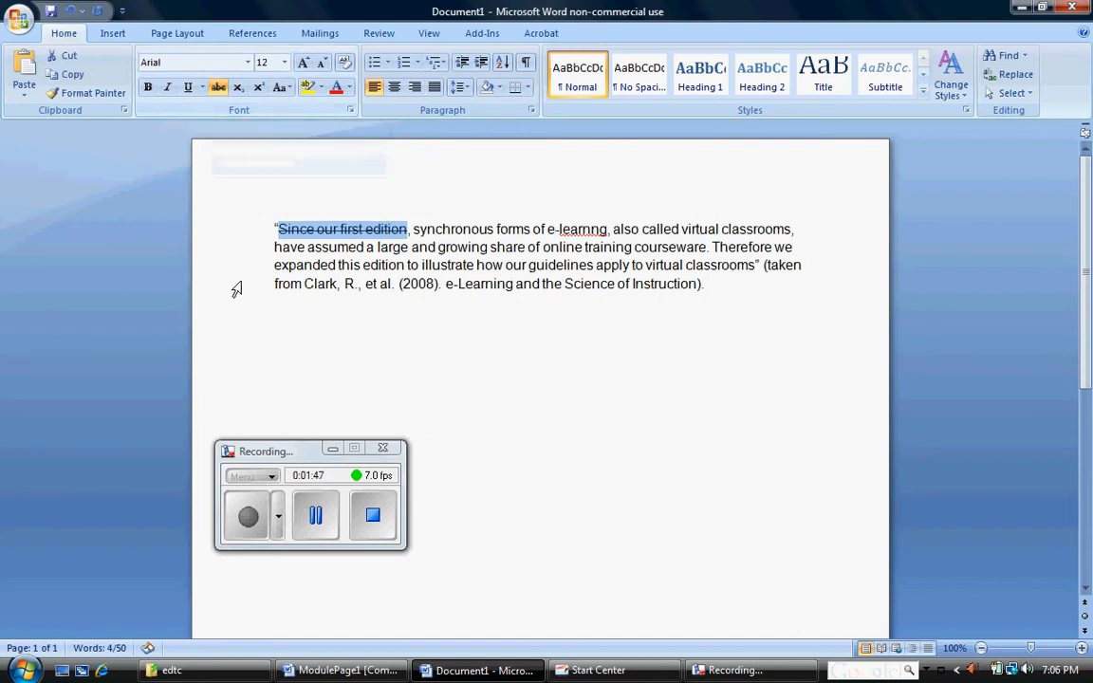
click(315, 283)
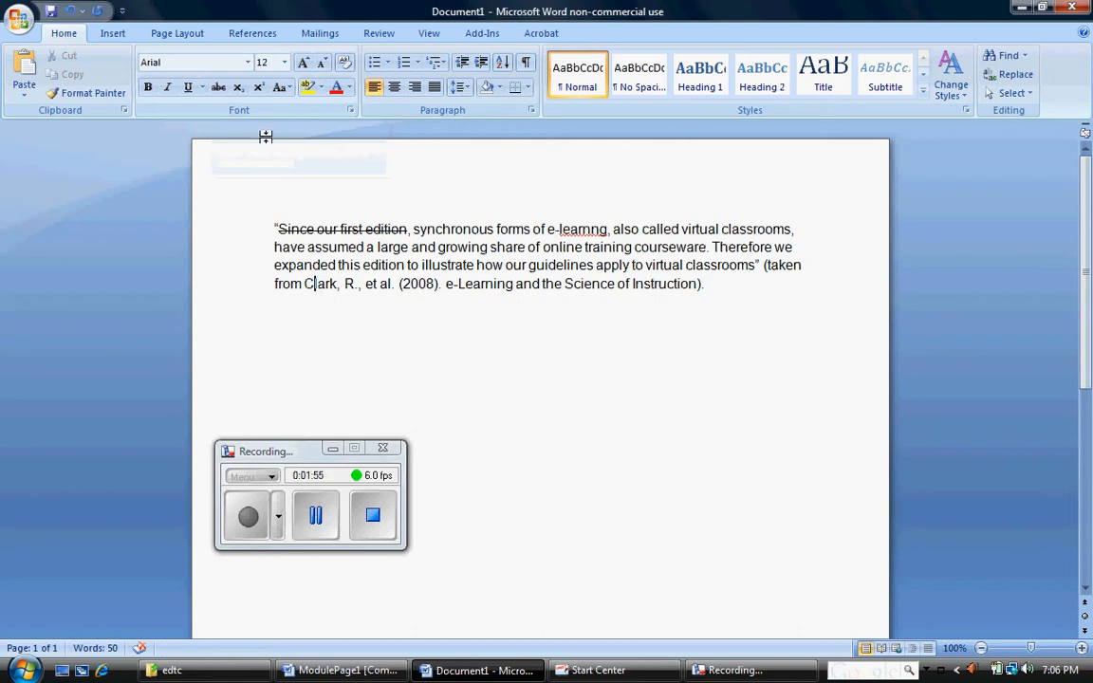
- Choose the Arial font and set the font size of the whole quotation to 16
click(249, 65)
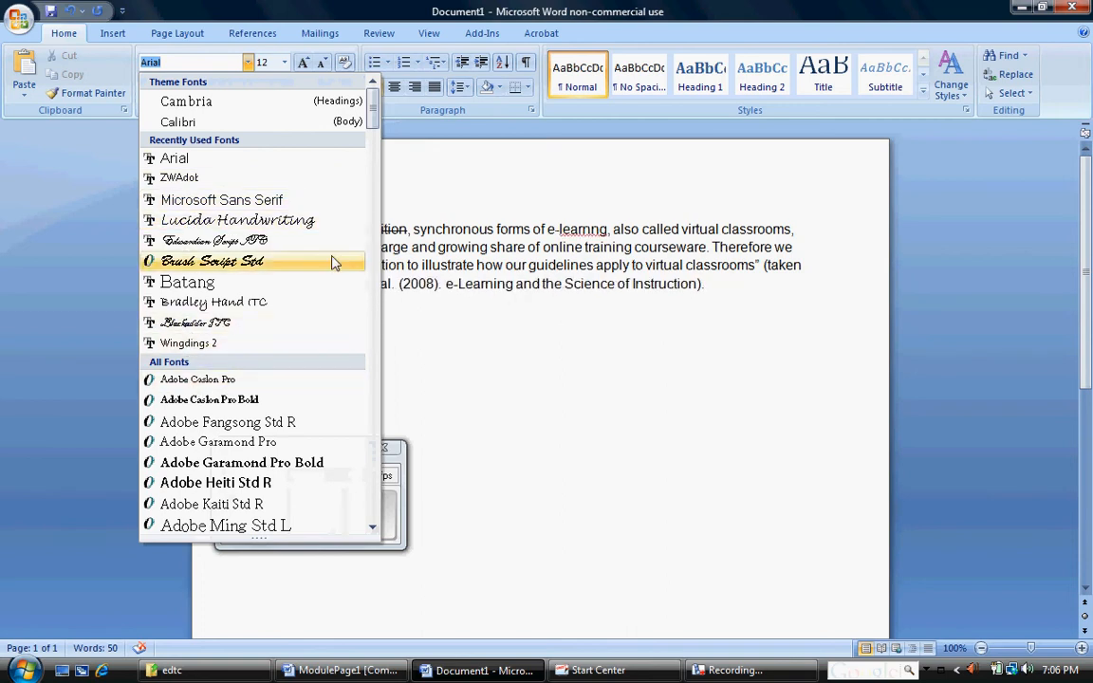
click(207, 157)
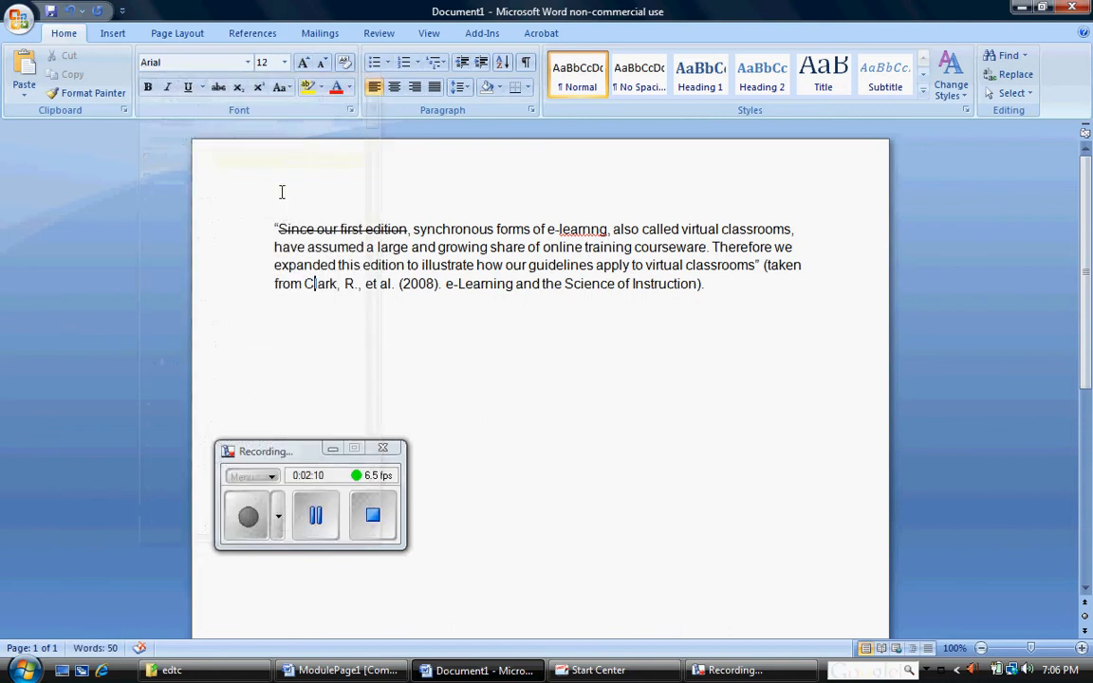
drag(274, 229, 538, 292)
drag(642, 302, 659, 298)
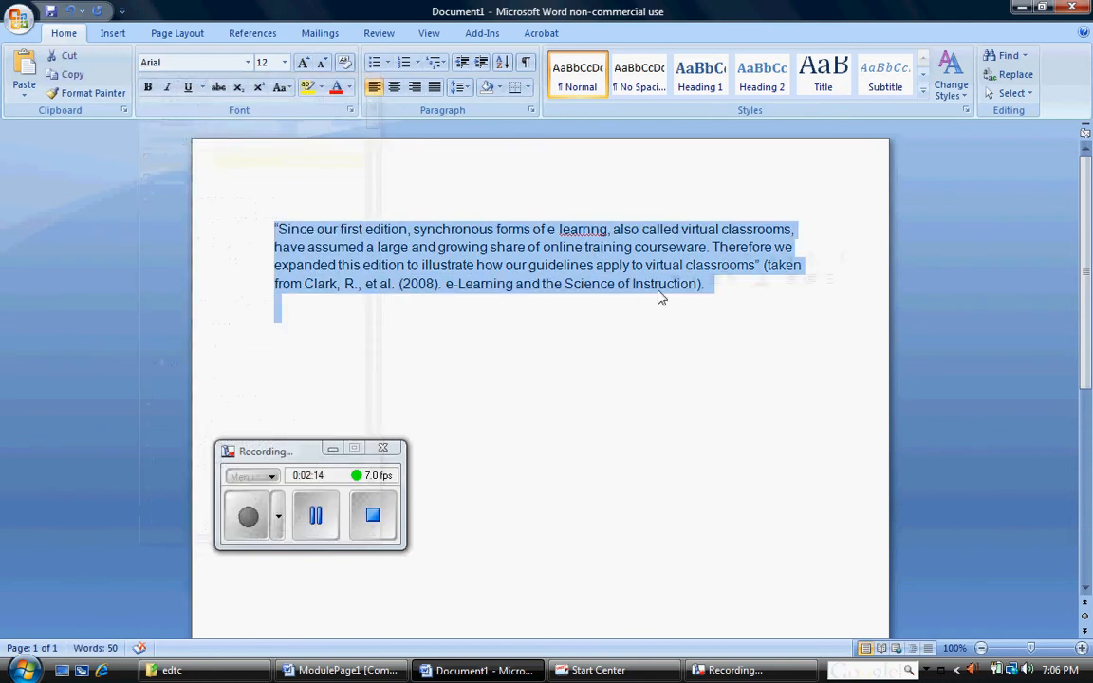
click(285, 63)
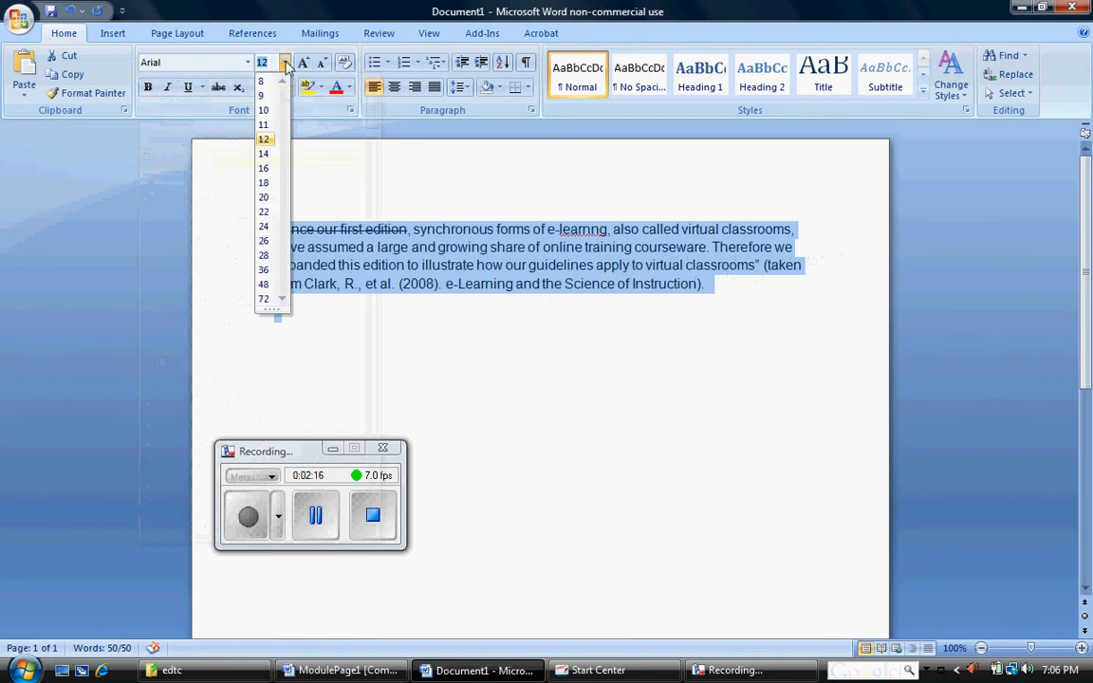
click(267, 171)
click(306, 232)
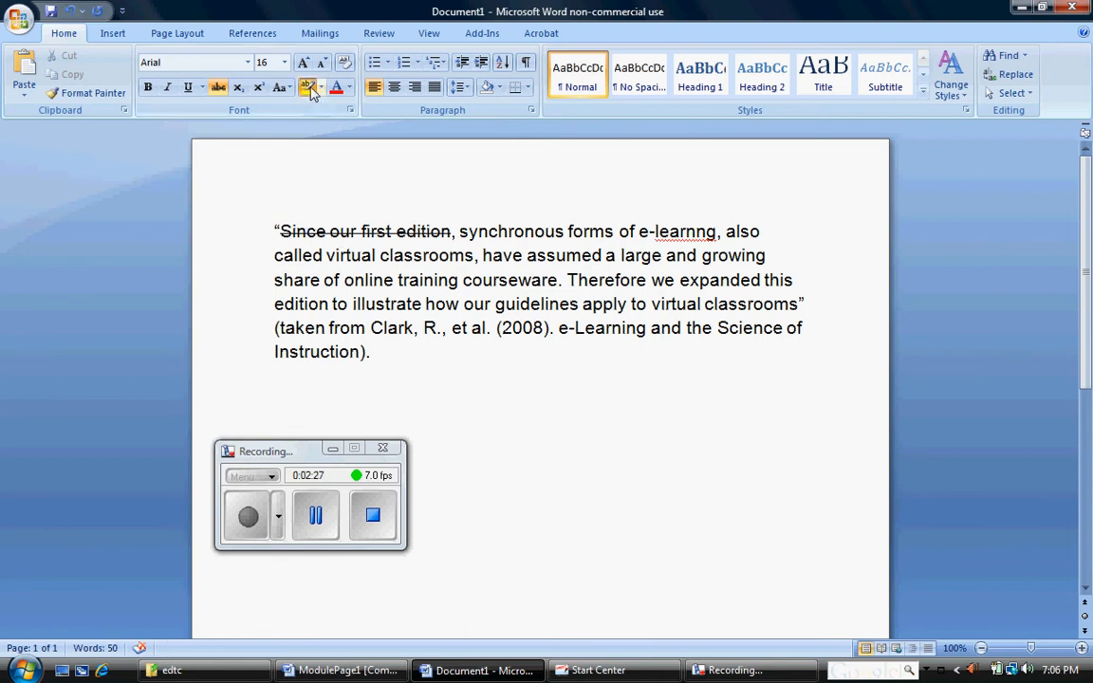
- Highlight the phrase "called virtual classrooms" in yellow and stop highlighting
drag(277, 255, 399, 255)
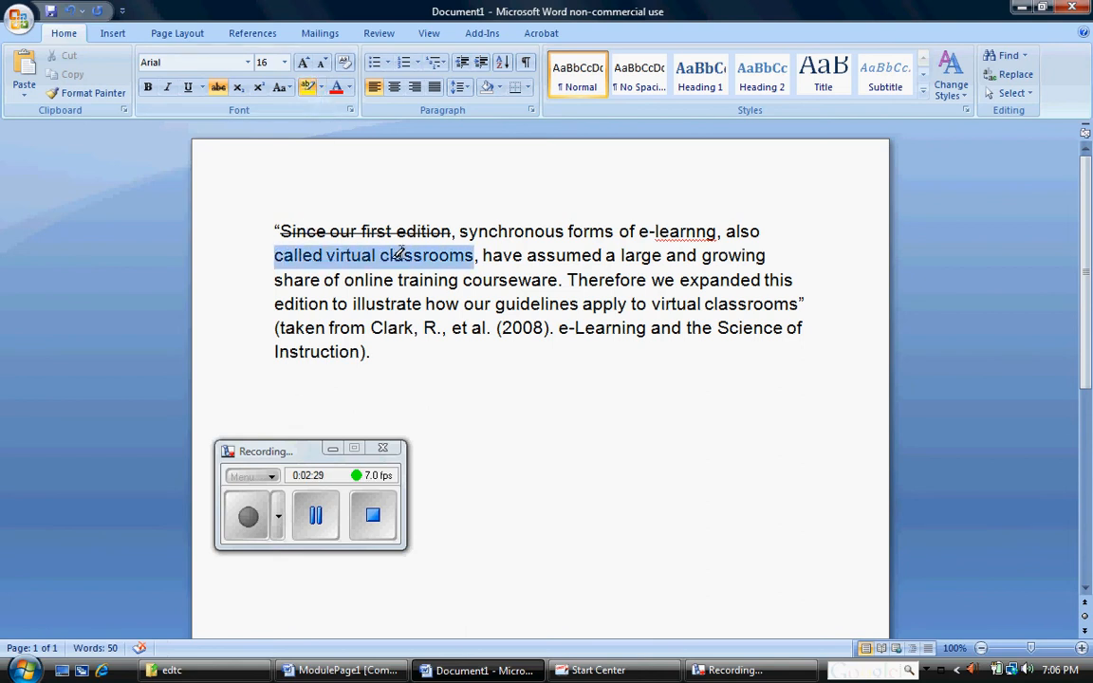
click(322, 87)
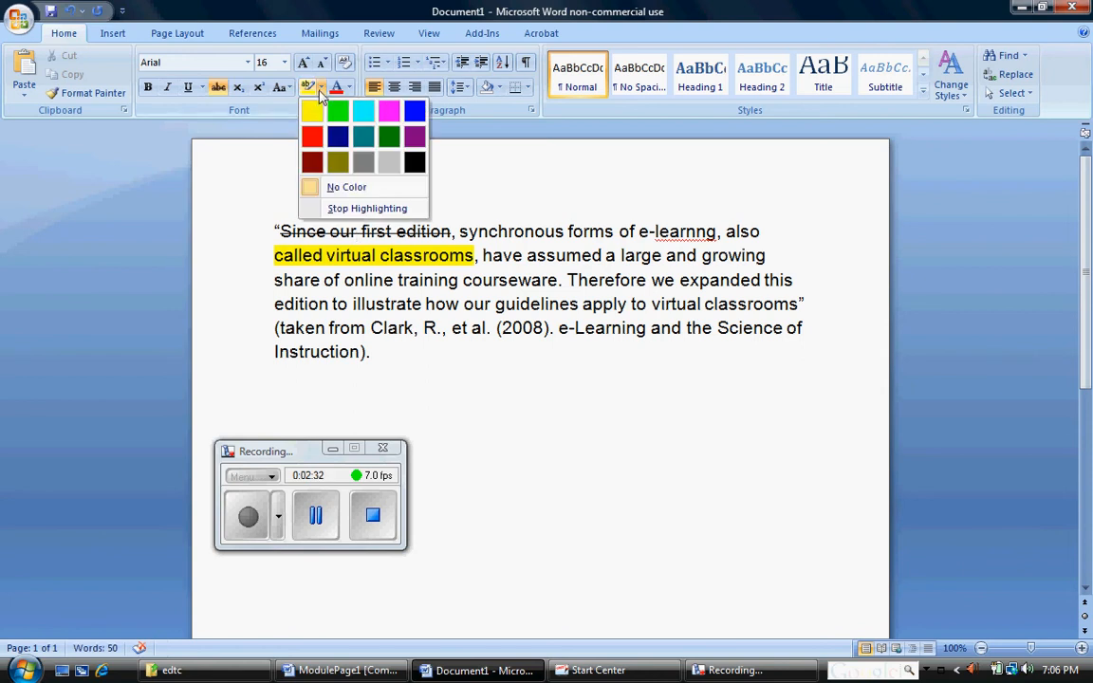
click(346, 209)
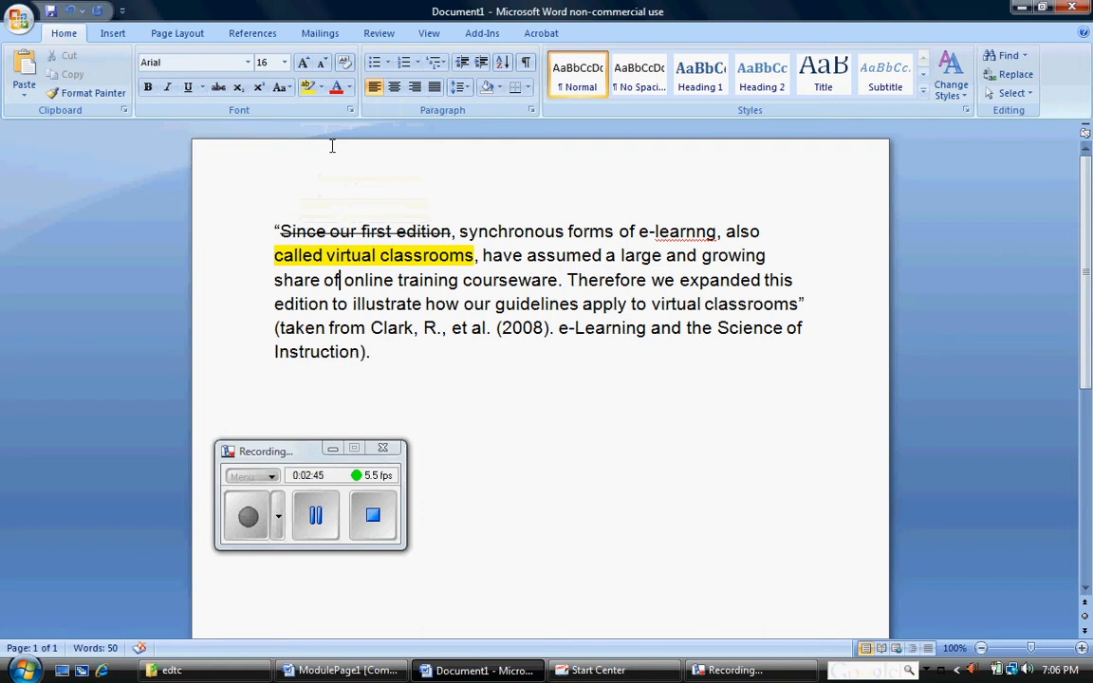
- Apply a red font color to the letters "llustrate" of the word "illustrate" in the quotation
click(350, 87)
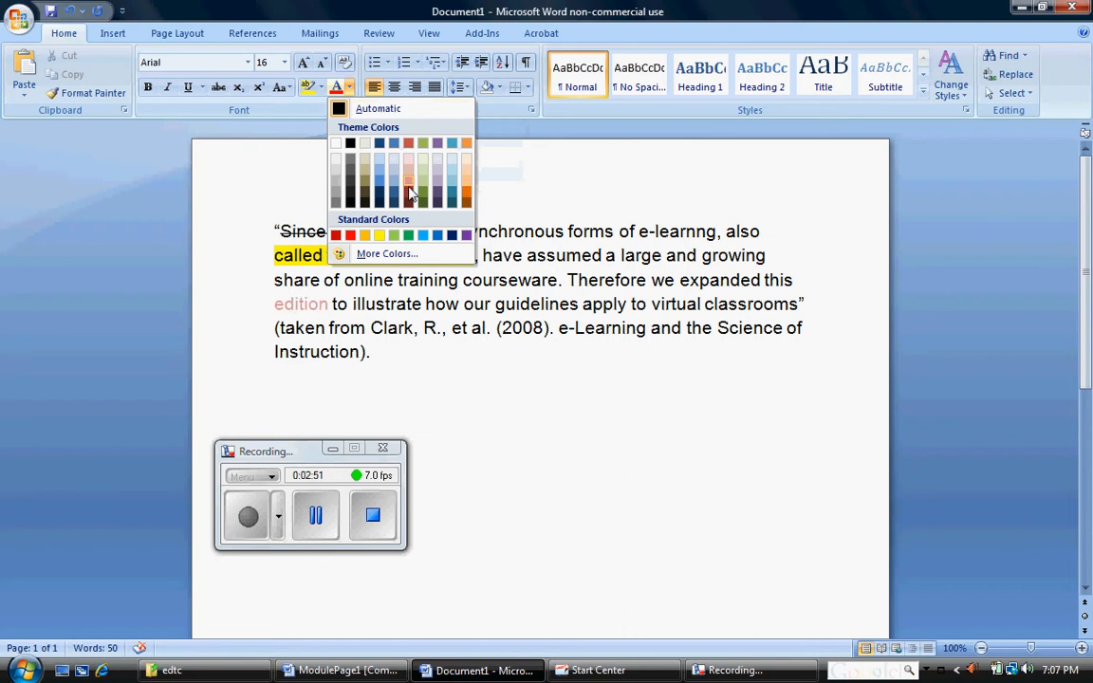
click(374, 295)
drag(355, 303, 421, 303)
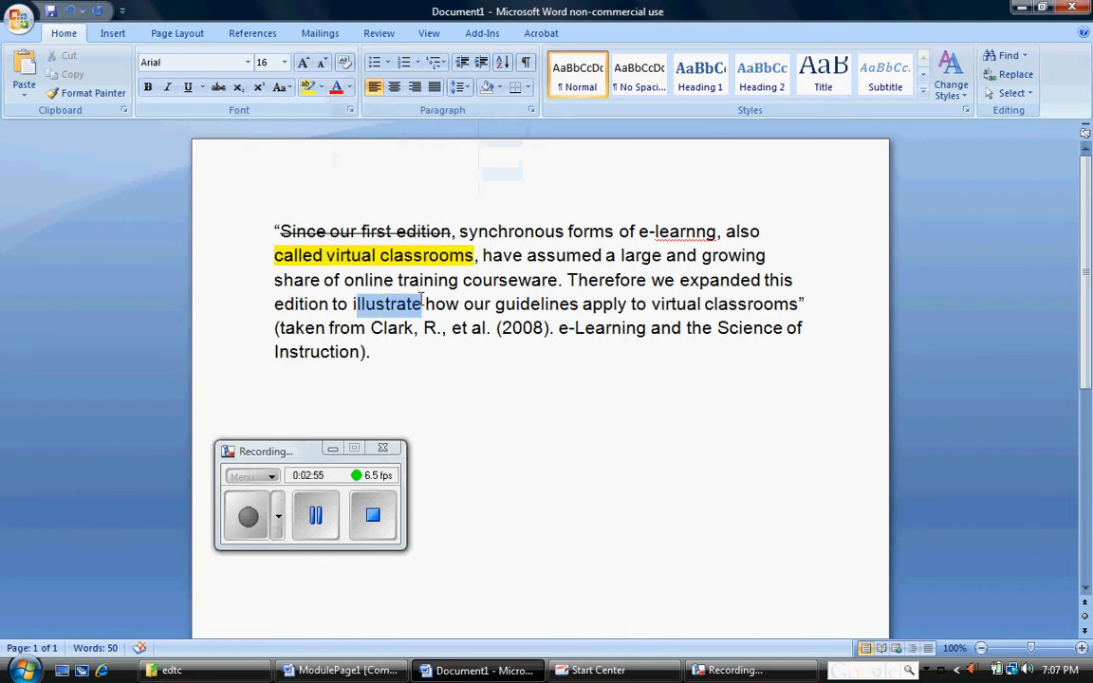
click(349, 88)
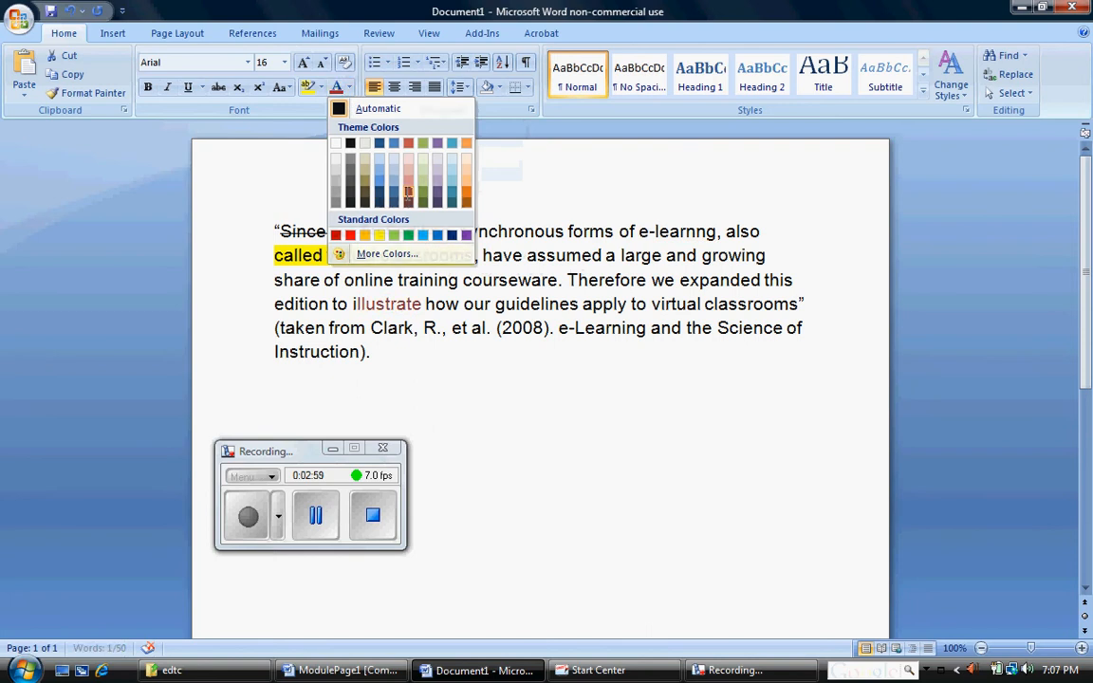
click(350, 234)
click(380, 304)
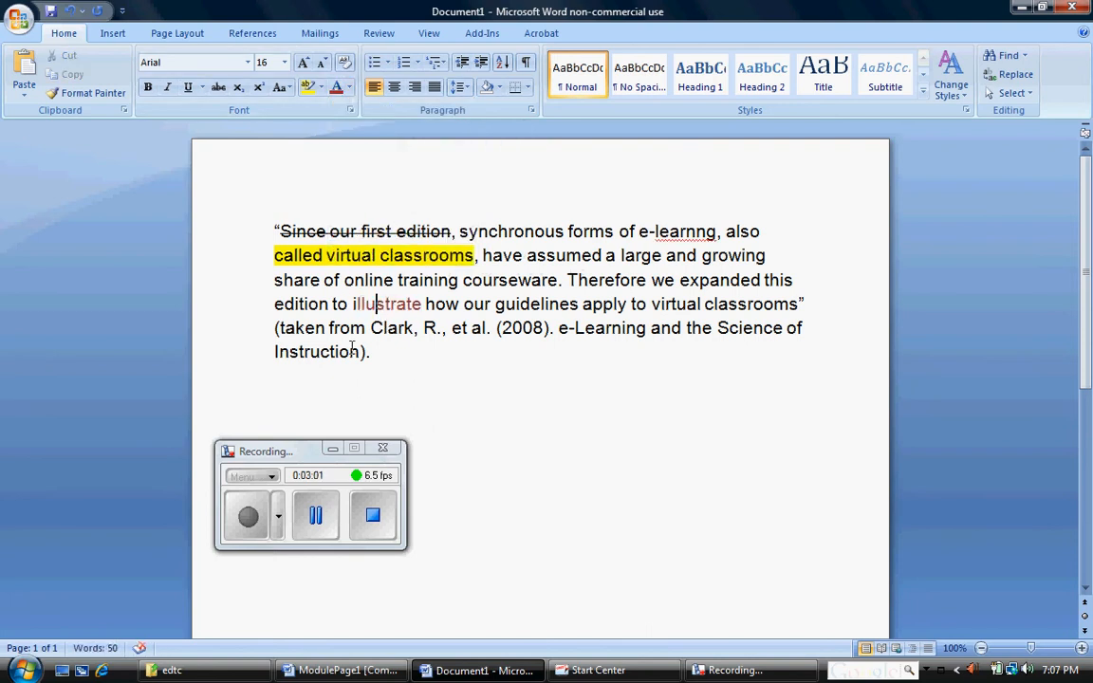